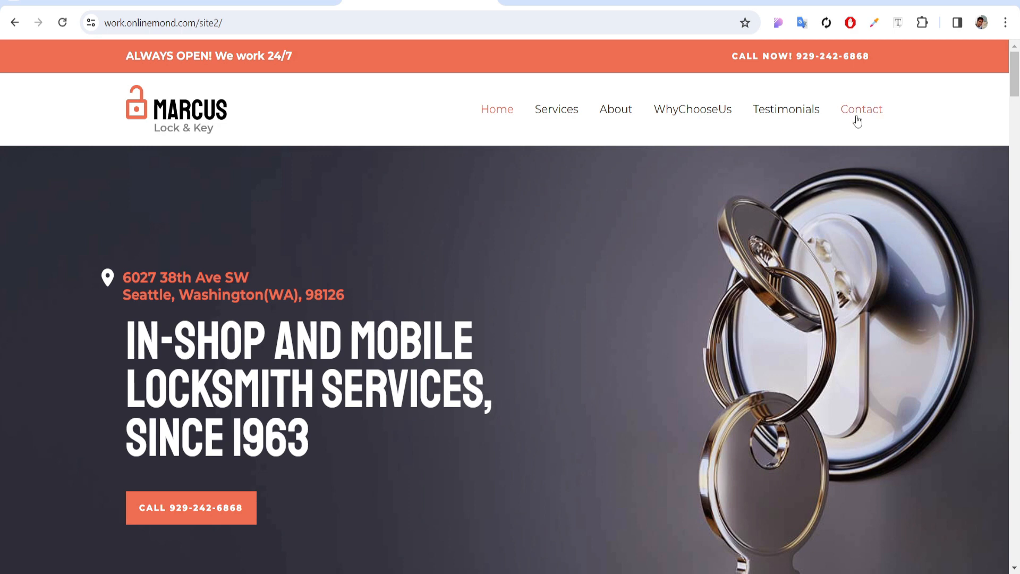
# View the Message Us form in the site's Contact section, then switch to the WordPress Dashboard
pyautogui.click(859, 116)
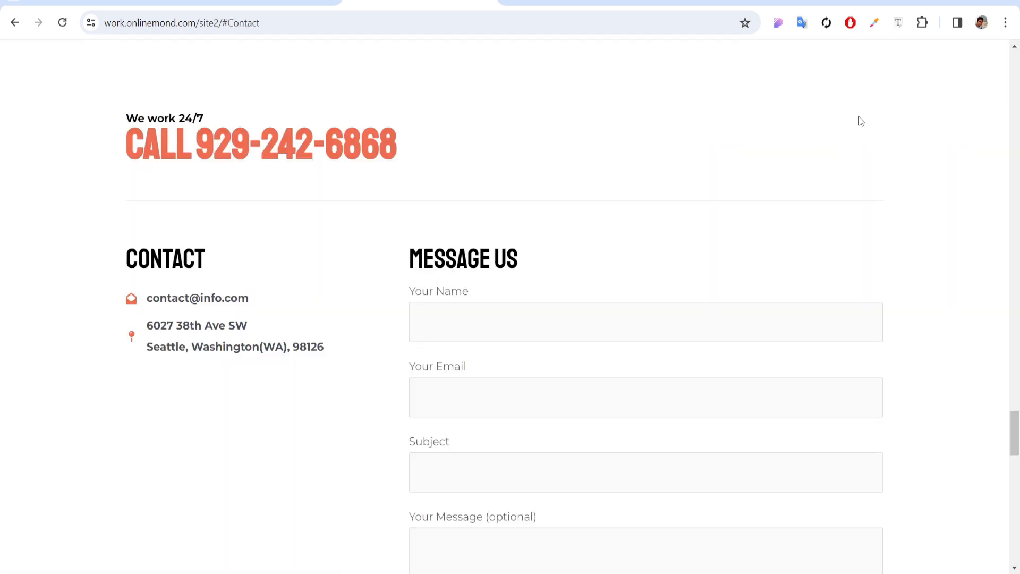
pyautogui.scroll(-1, 861, 125)
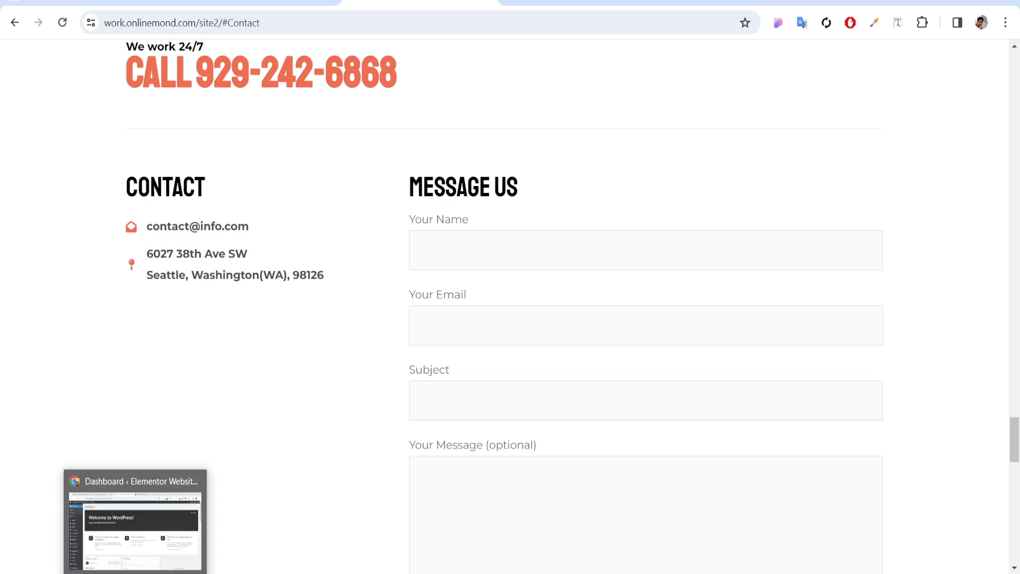
pyautogui.click(139, 549)
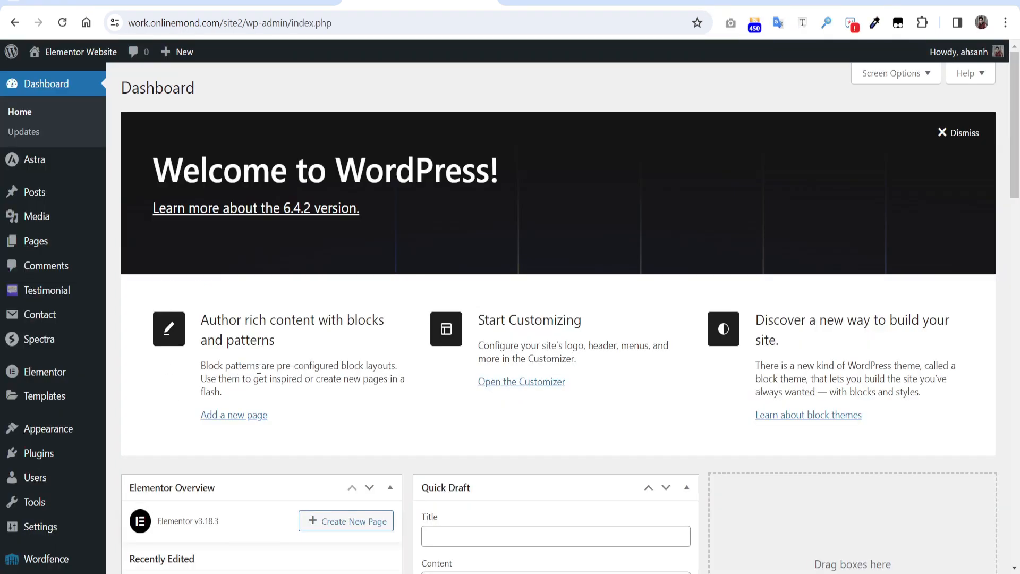
# Search plugins for 'contact form 7 extension', then install and activate the Mailchimp extension
pyautogui.moveTo(48, 465)
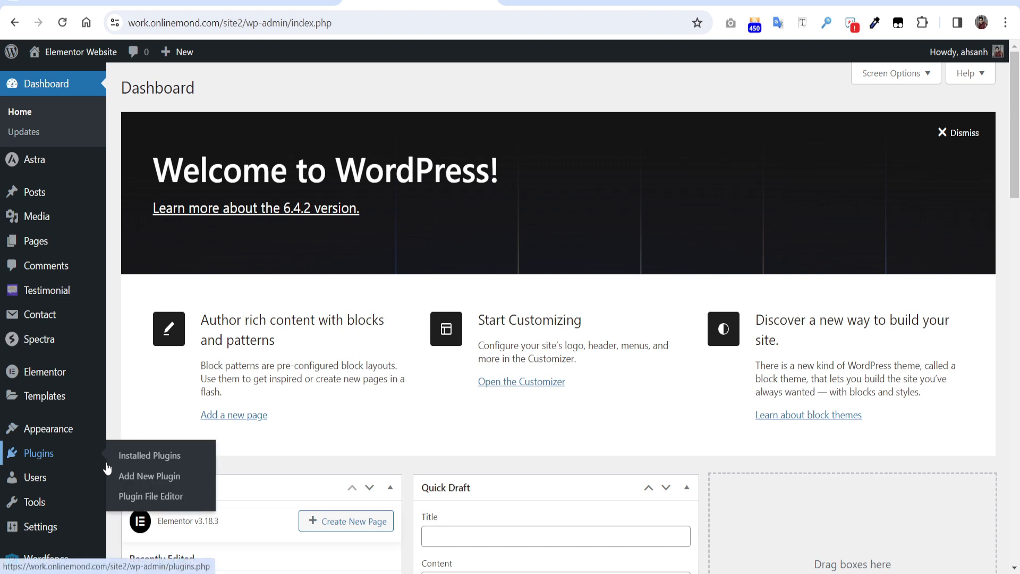
pyautogui.click(154, 477)
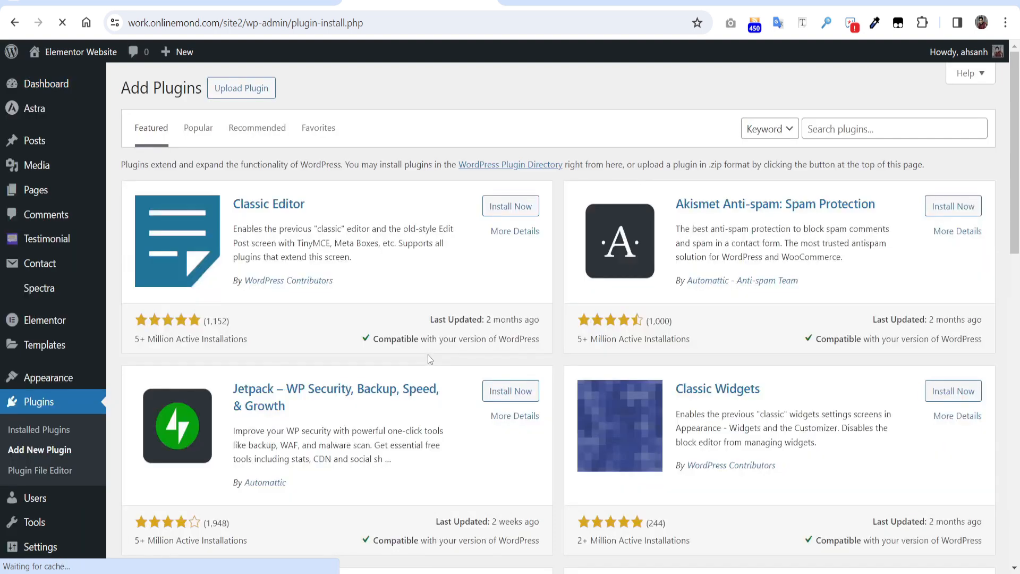
pyautogui.click(875, 130)
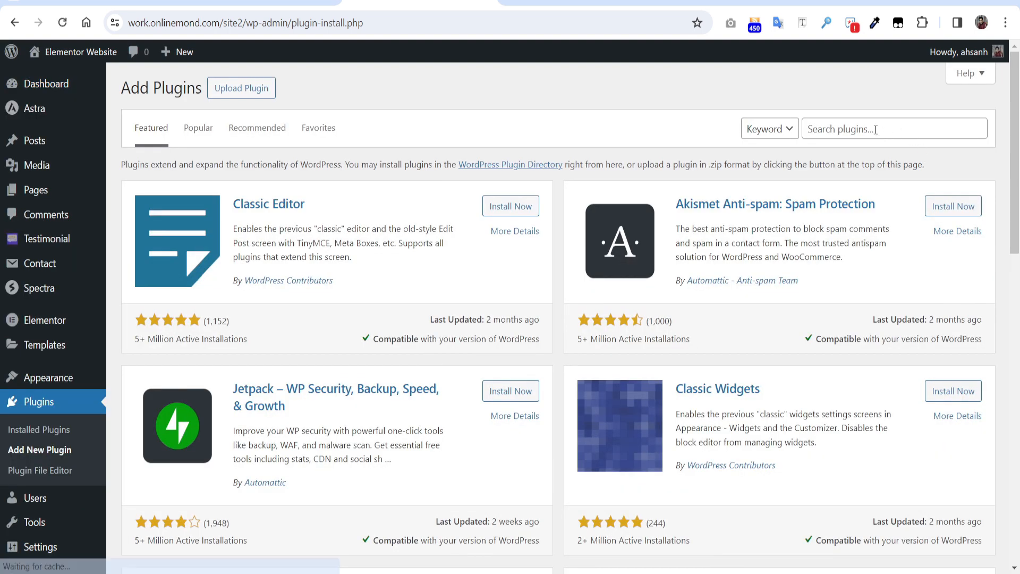
pyautogui.write('contact form 7 extension')
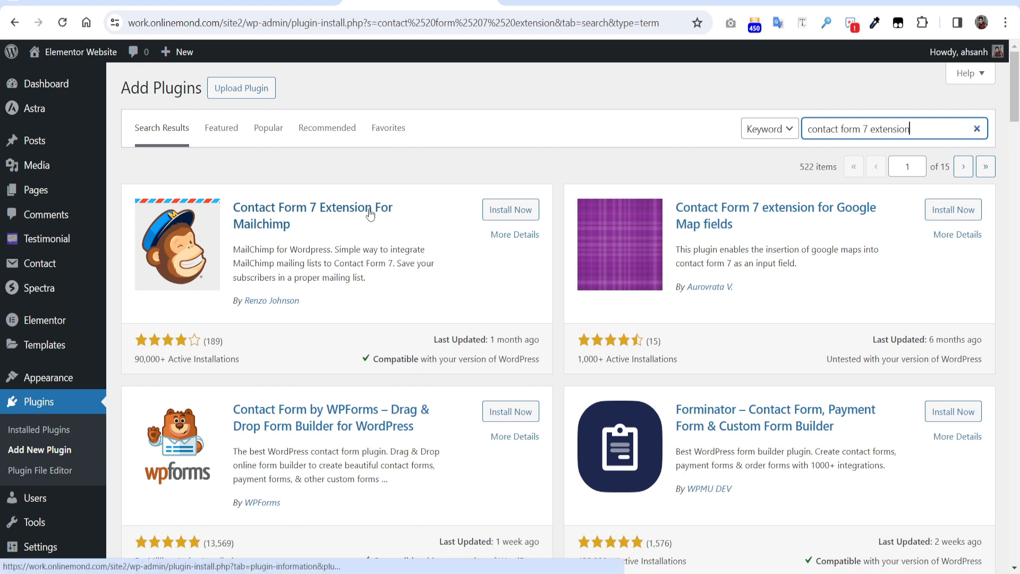
pyautogui.click(508, 214)
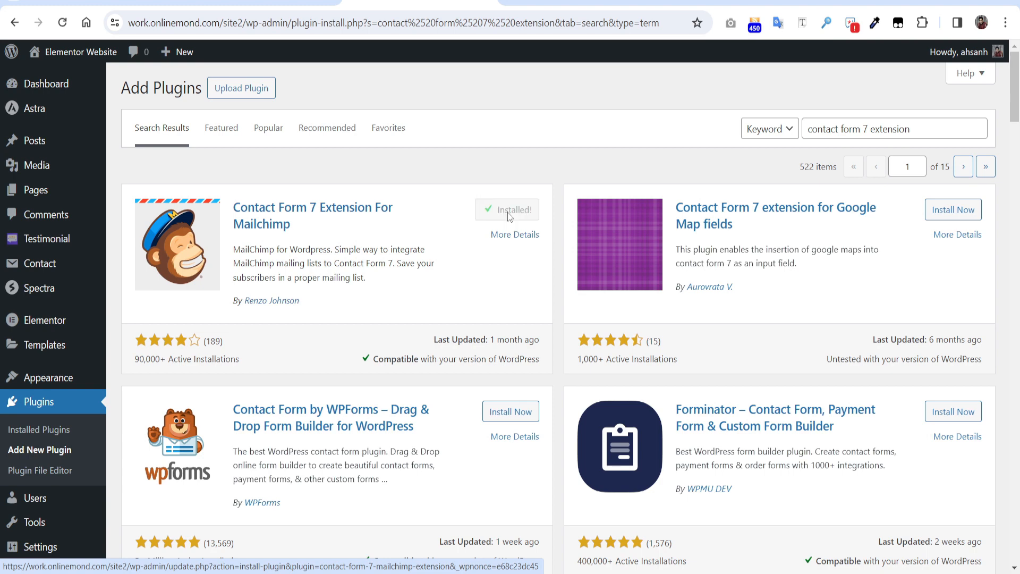
pyautogui.click(517, 216)
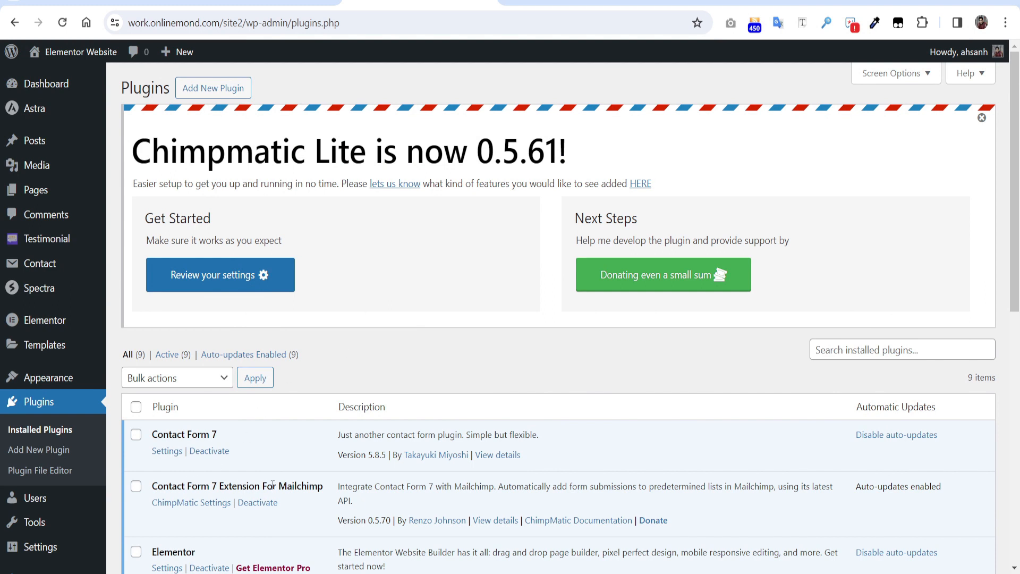
# Open ChimpMatic Settings for Contact form 1 and scroll to its empty Mailchimp API key field
pyautogui.click(189, 509)
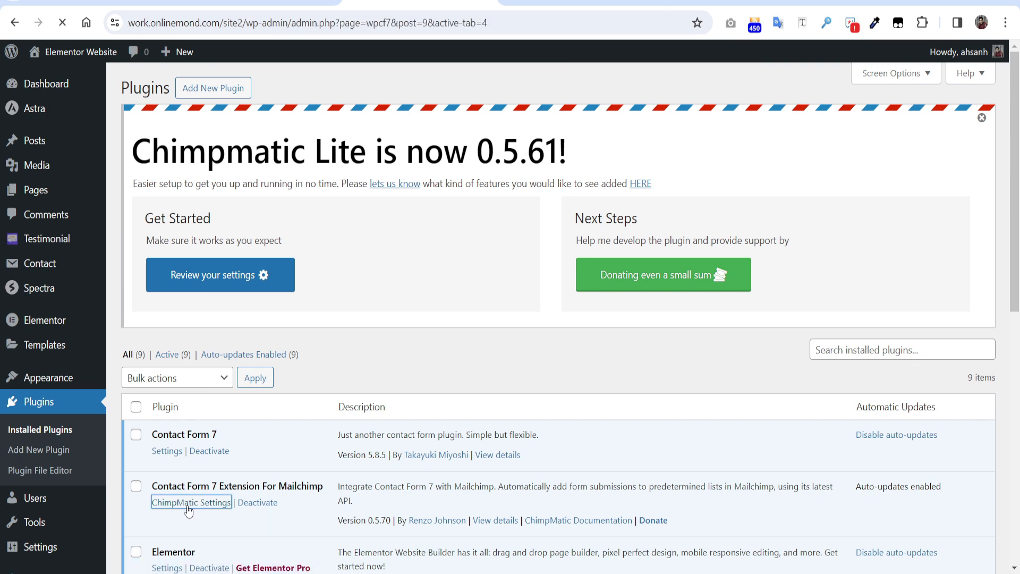
pyautogui.scroll(-3, 560, 441)
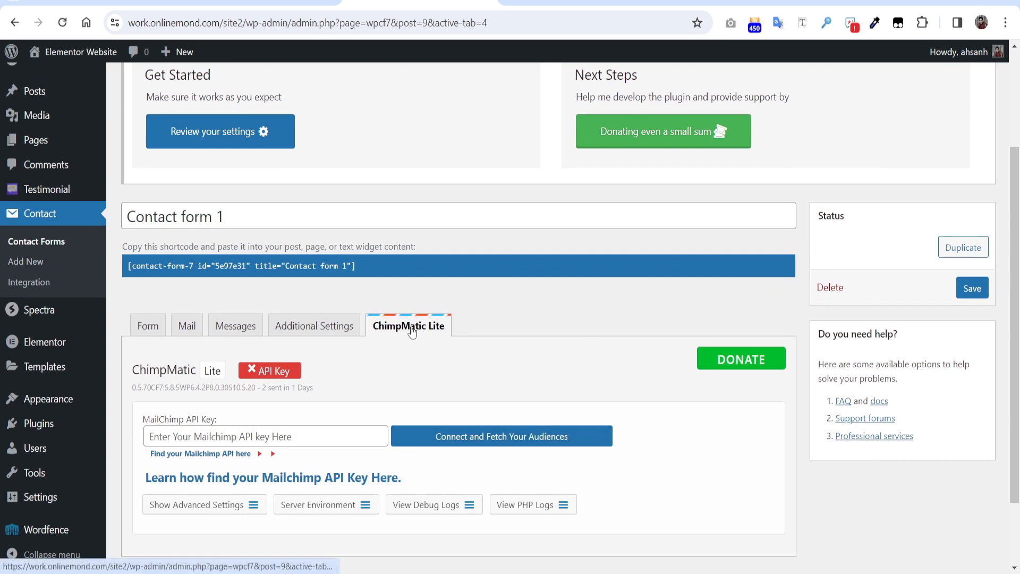
pyautogui.scroll(-2, 412, 330)
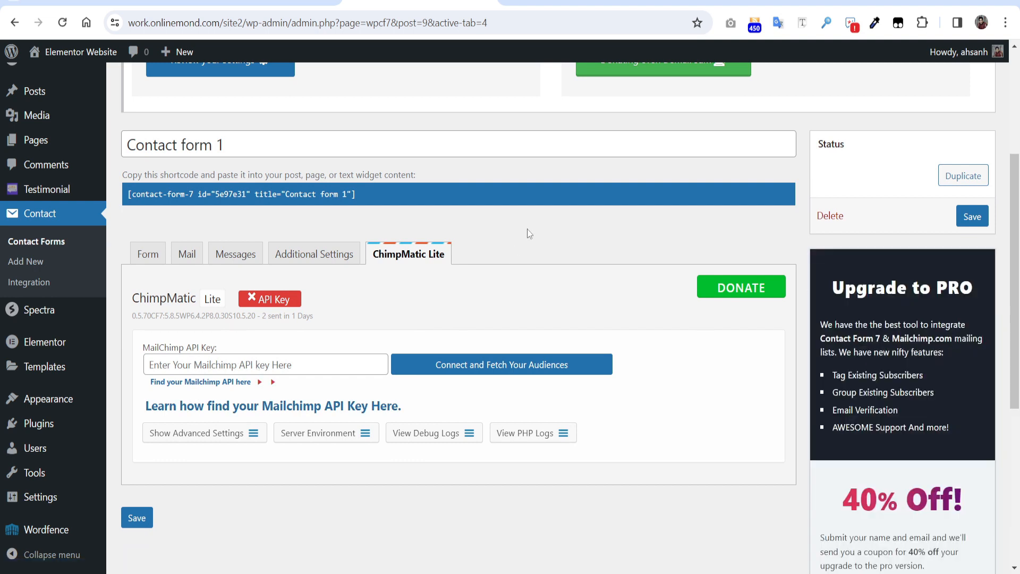
# In Mailchimp, go to Account & billing > Extras > API keys and start a new key
pyautogui.click(531, 3)
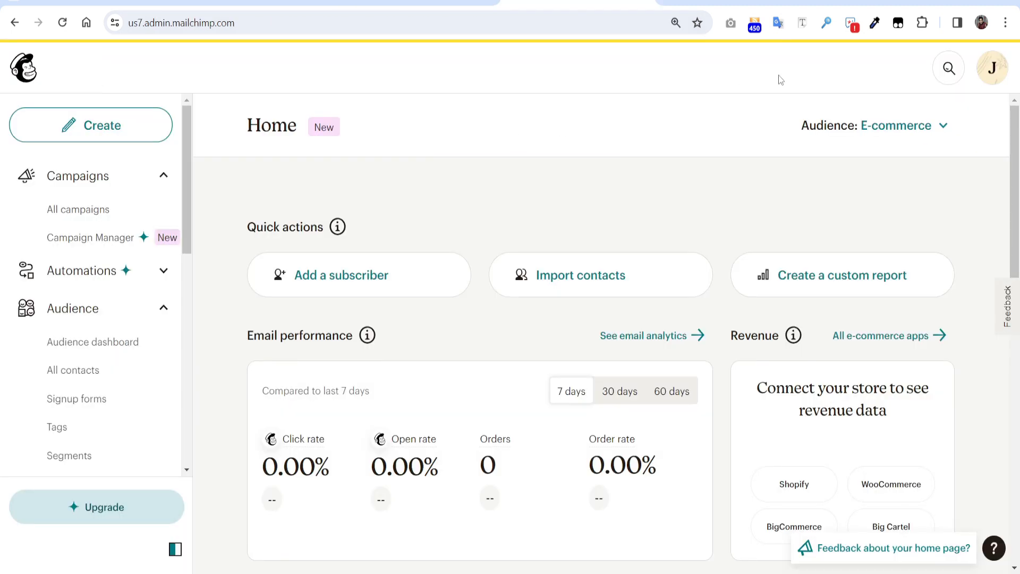
pyautogui.click(993, 69)
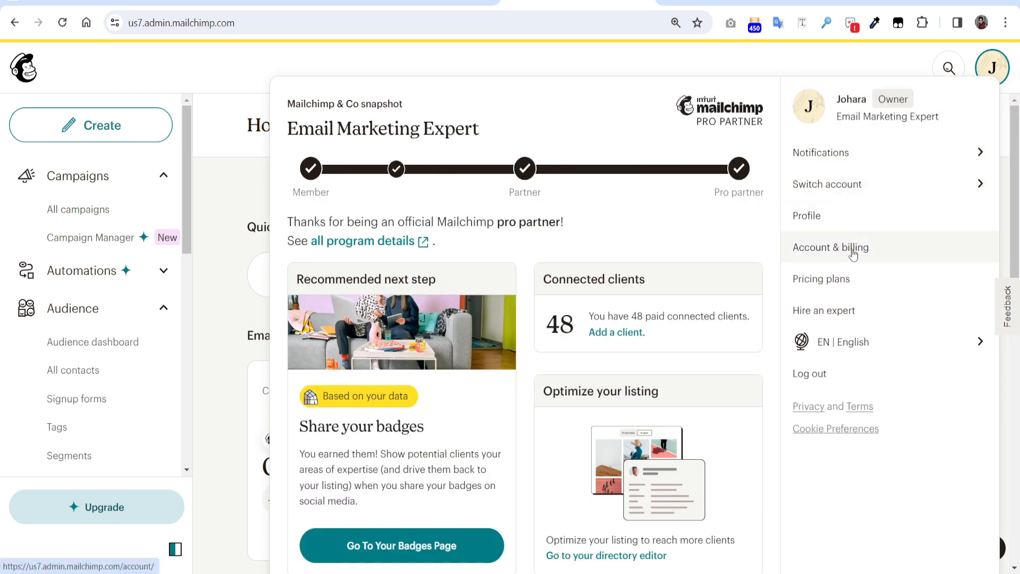
pyautogui.click(853, 247)
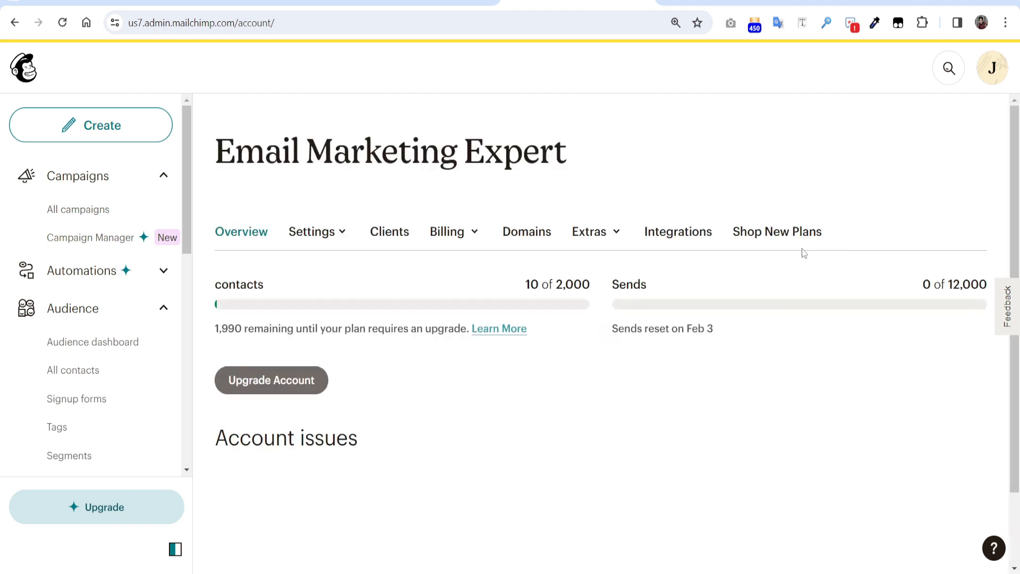
pyautogui.click(615, 239)
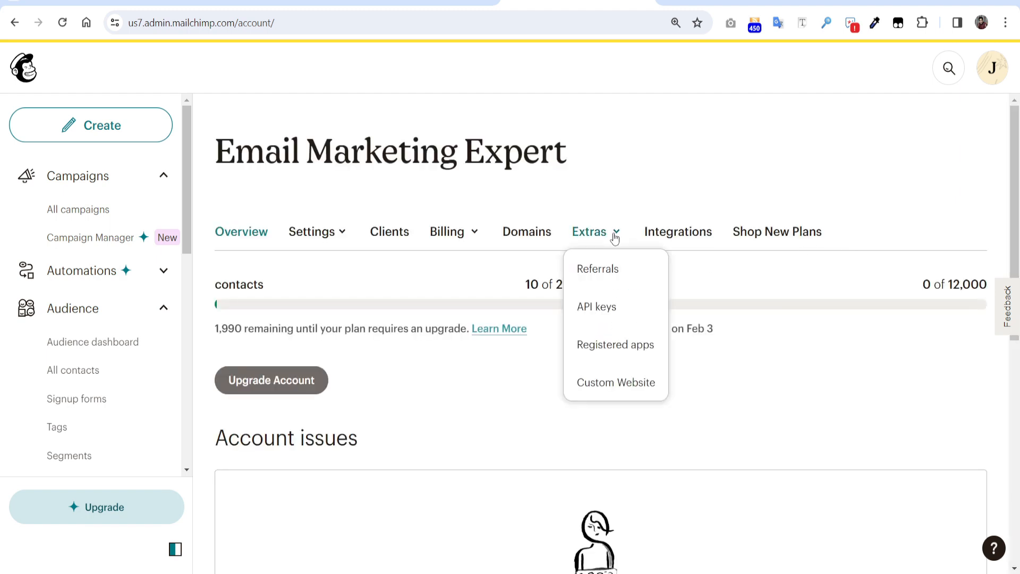
pyautogui.click(598, 311)
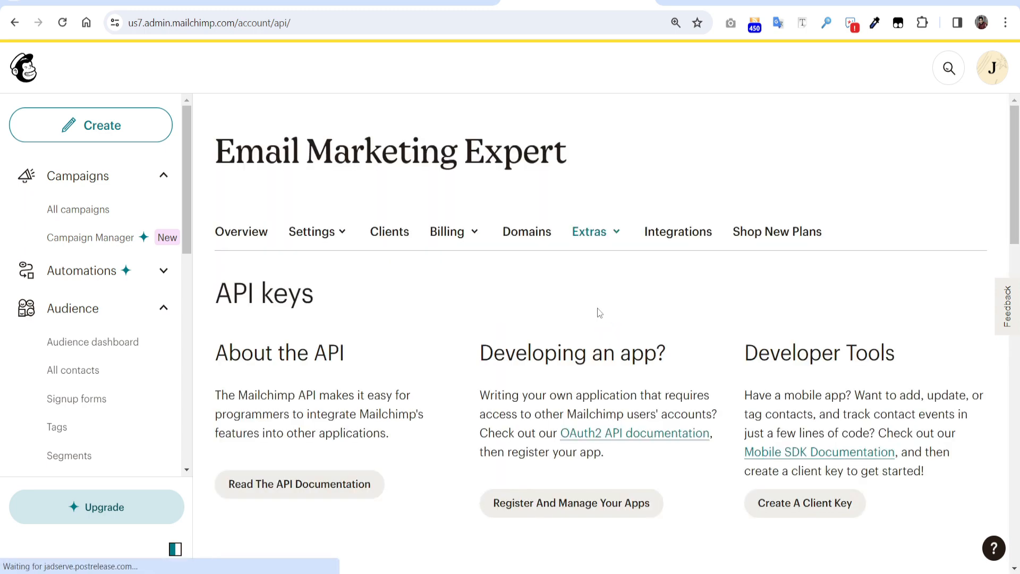
pyautogui.scroll(-6, 599, 312)
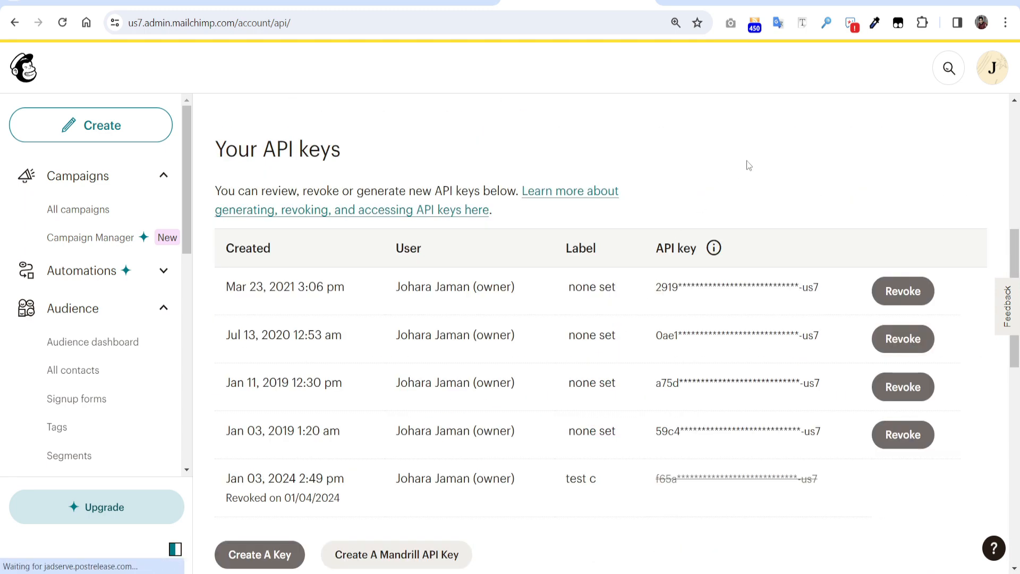
pyautogui.scroll(-1, 747, 161)
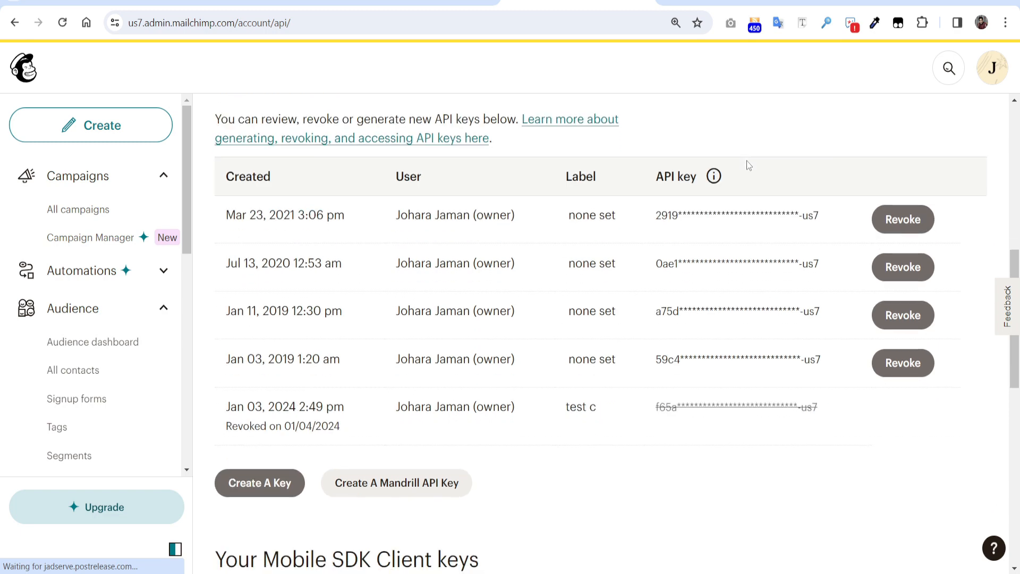
pyautogui.click(284, 486)
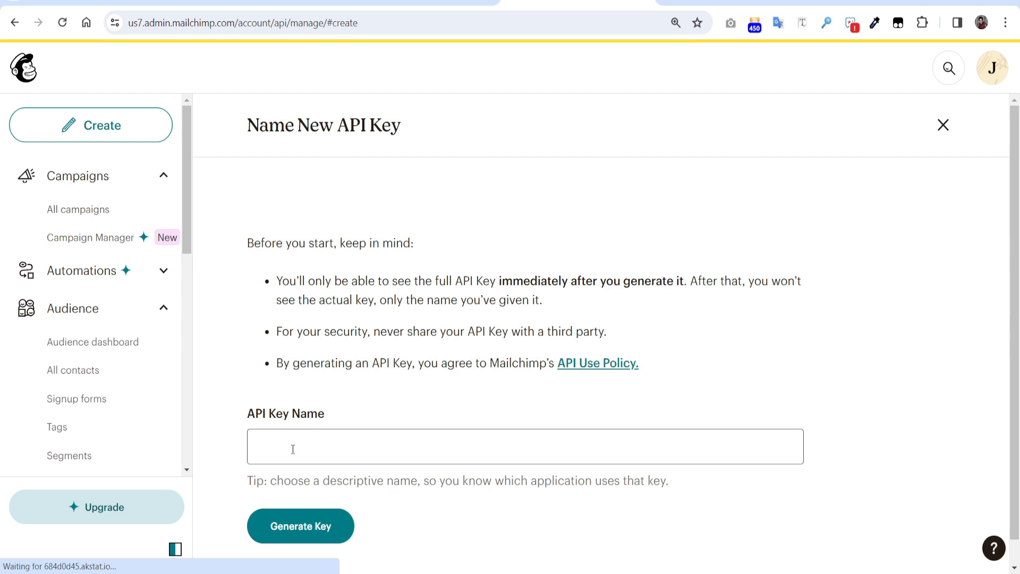
# Generate an API key named 'Contact form 7', copy it, and return to WordPress
pyautogui.click(294, 448)
pyautogui.write('Cona')
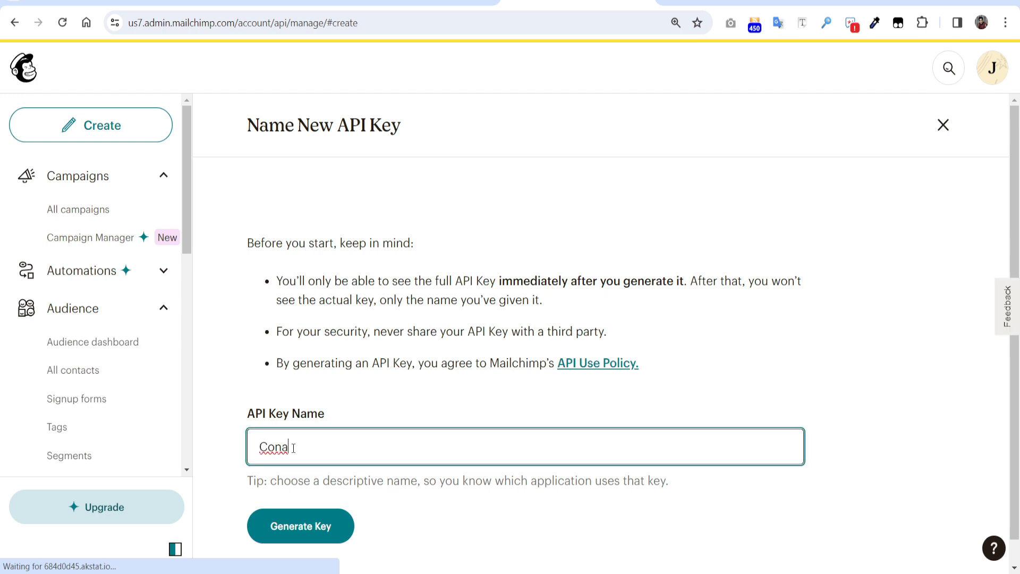
pyautogui.press('BackSpace')
pyautogui.write('tact form 7')
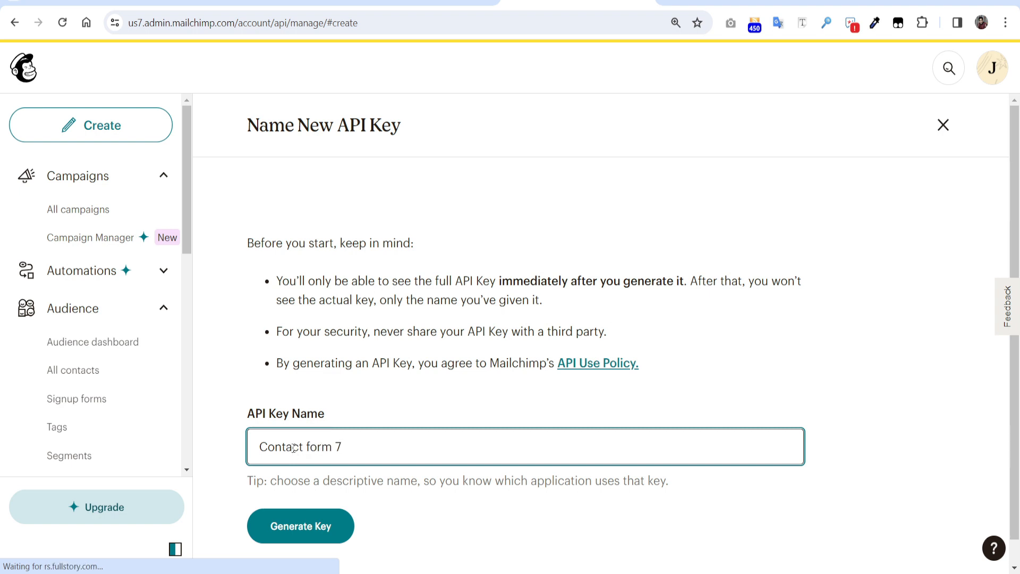
pyautogui.scroll(-1, 335, 456)
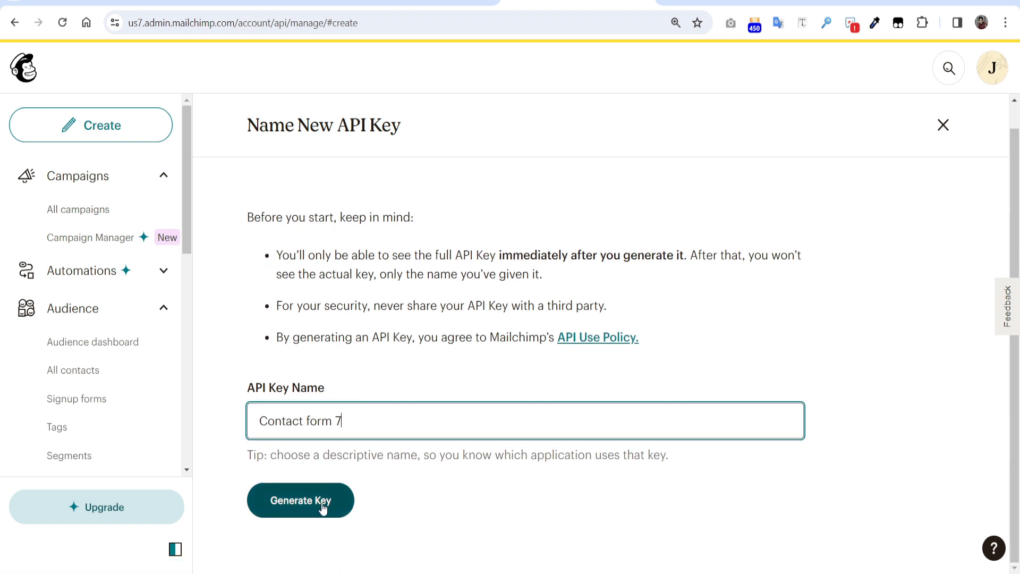
pyautogui.click(323, 507)
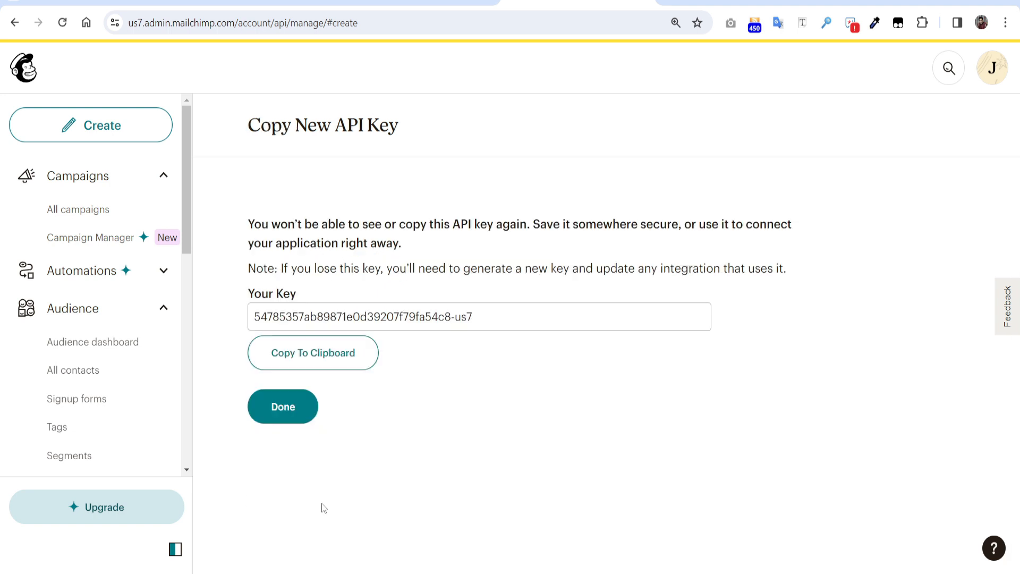
pyautogui.click(321, 363)
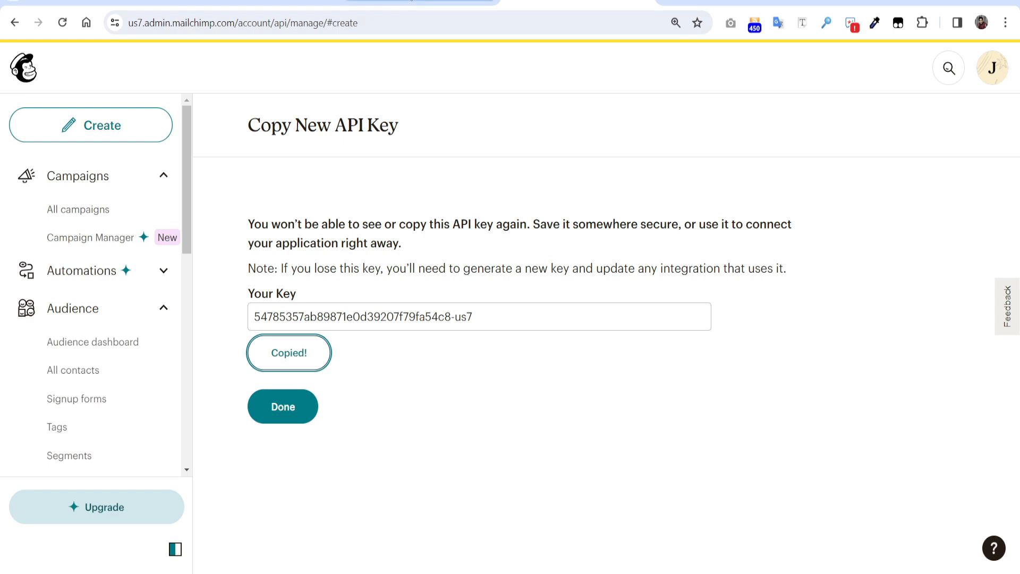
pyautogui.click(418, 1)
# Paste the Mailchimp API key into ChimpMatic and connect to fetch the audiences
pyautogui.click(345, 365)
pyautogui.hotkey('ctrl', 'v')
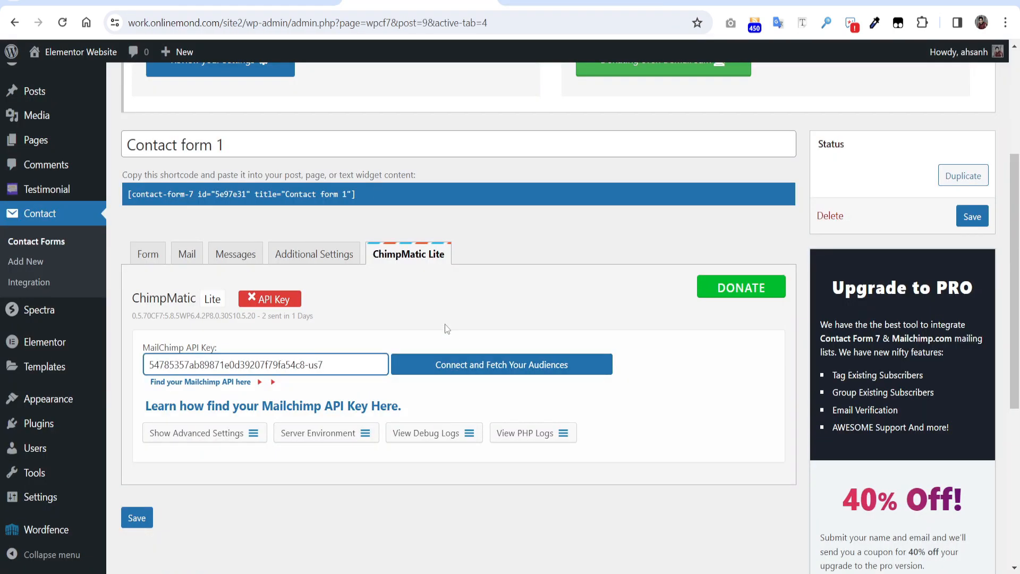
pyautogui.click(475, 373)
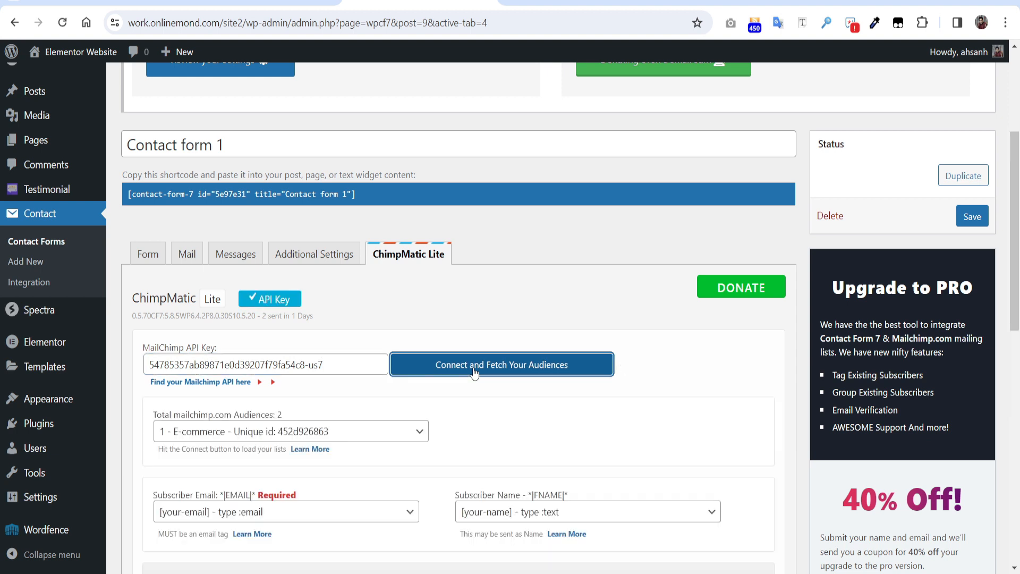
pyautogui.scroll(-1, 475, 372)
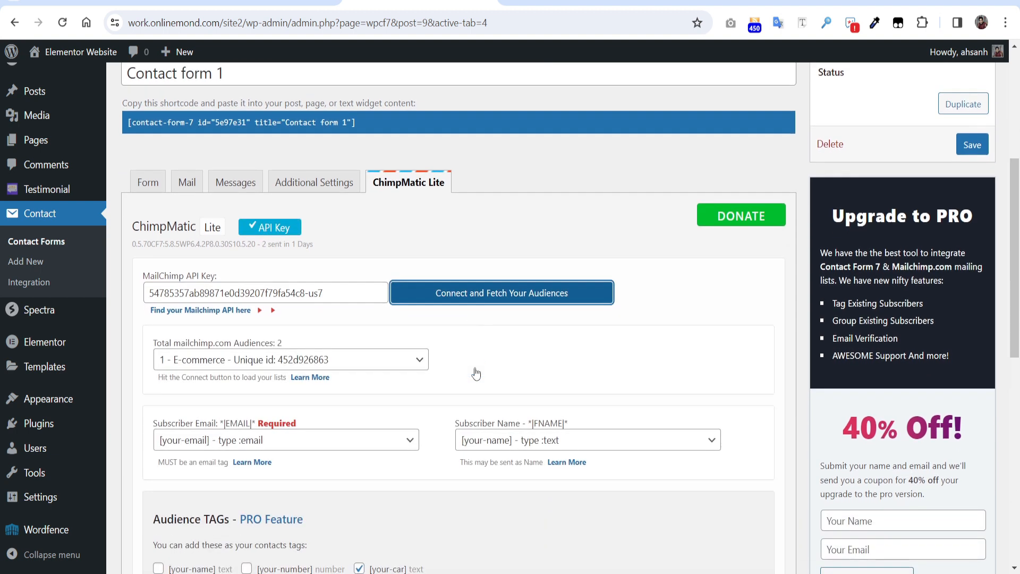
# Set the Mailchimp audience to E-commerce
pyautogui.click(416, 363)
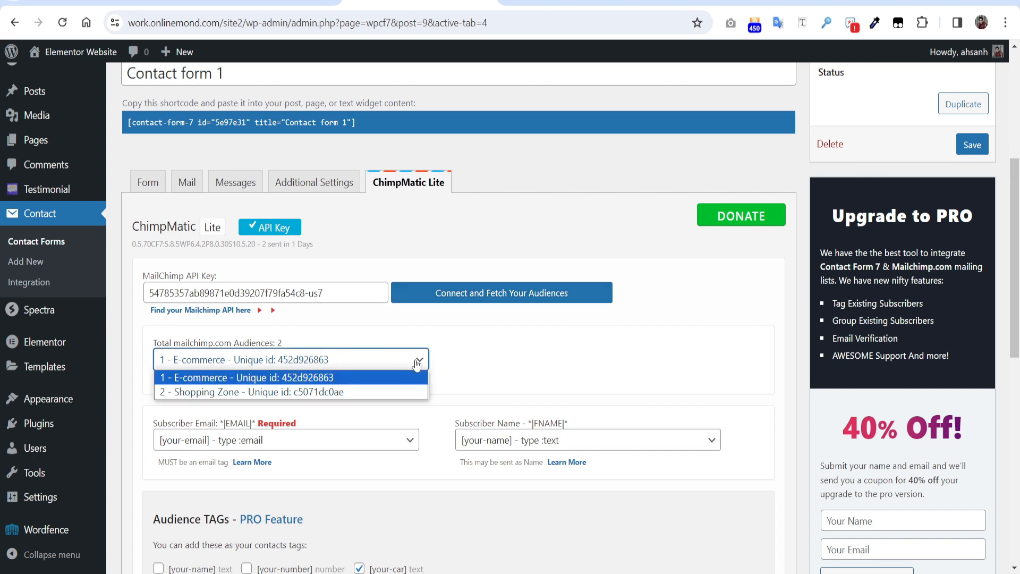
pyautogui.click(399, 333)
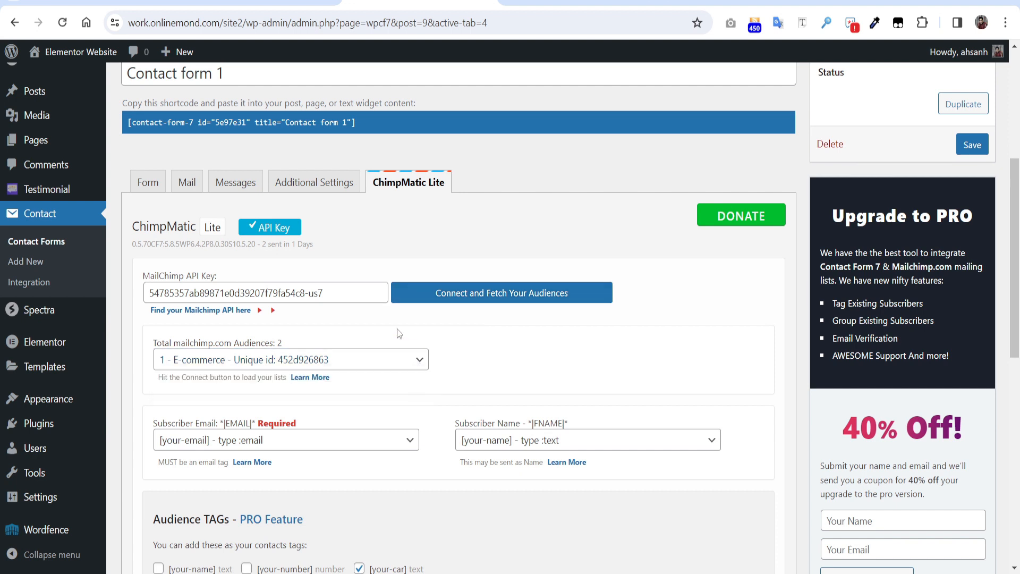
pyautogui.scroll(-1, 399, 333)
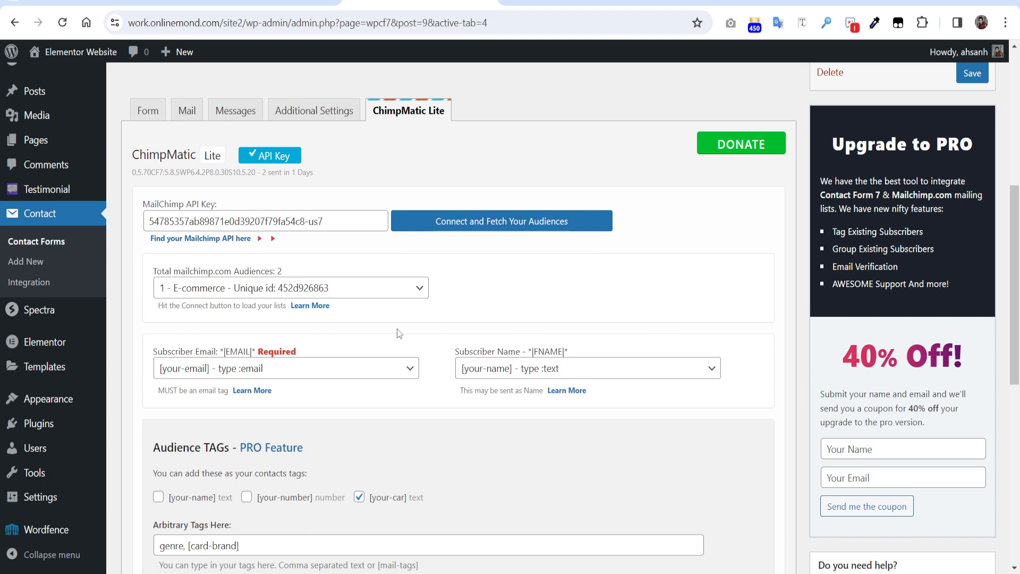
# Map Subscriber Email to [your-email] and Subscriber Name to [your-name]
pyautogui.click(326, 369)
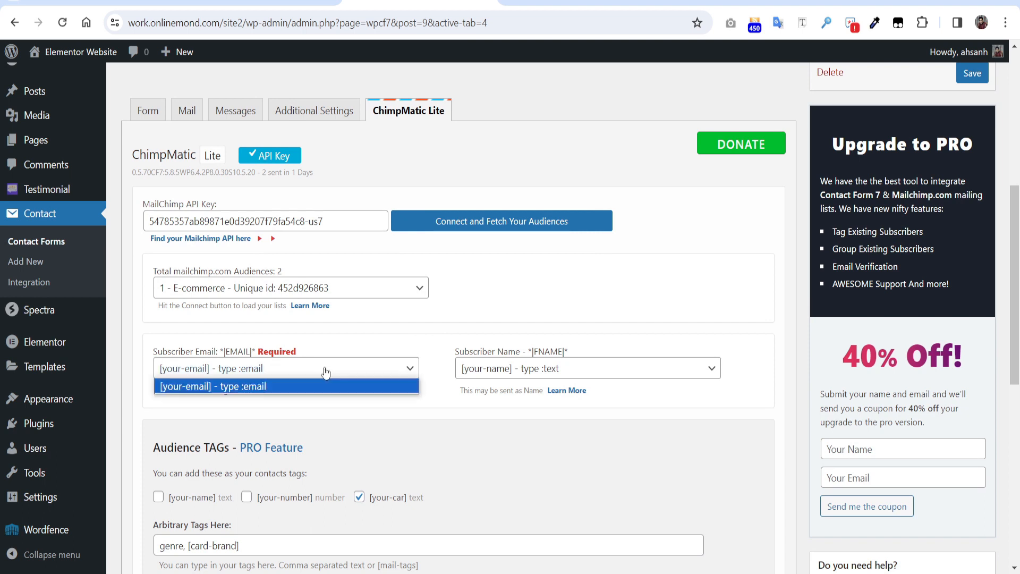
pyautogui.click(325, 370)
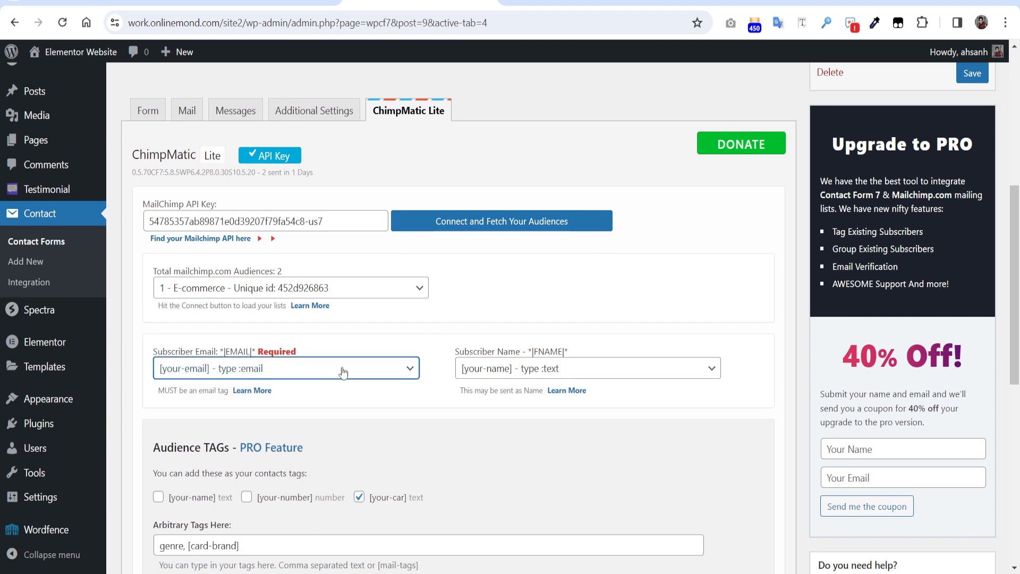
pyautogui.press('Tab')
pyautogui.click(564, 374)
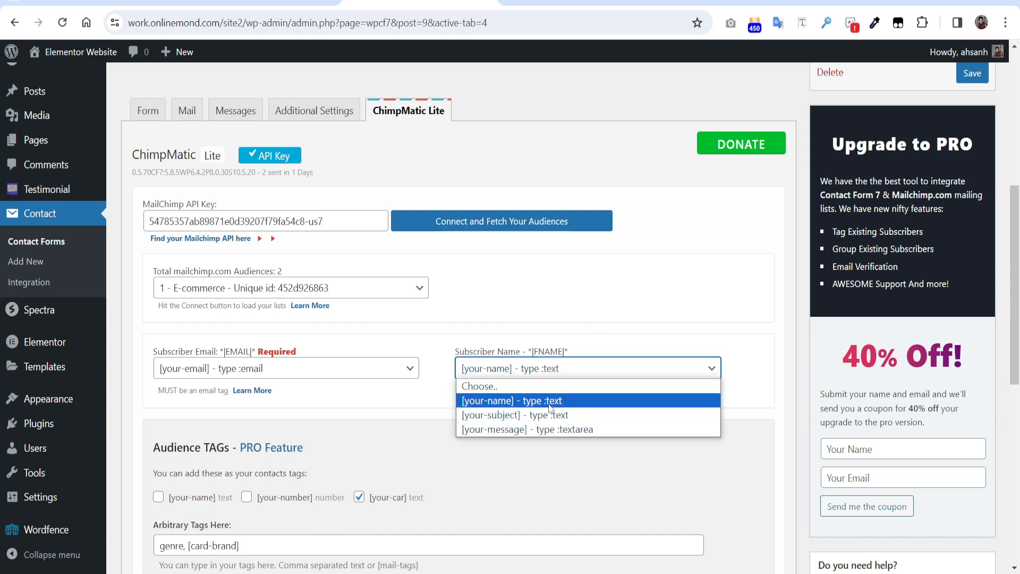
pyautogui.click(551, 406)
# Save Contact form 1's Mailchimp settings
pyautogui.scroll(1, 725, 425)
pyautogui.scroll(-3, 728, 436)
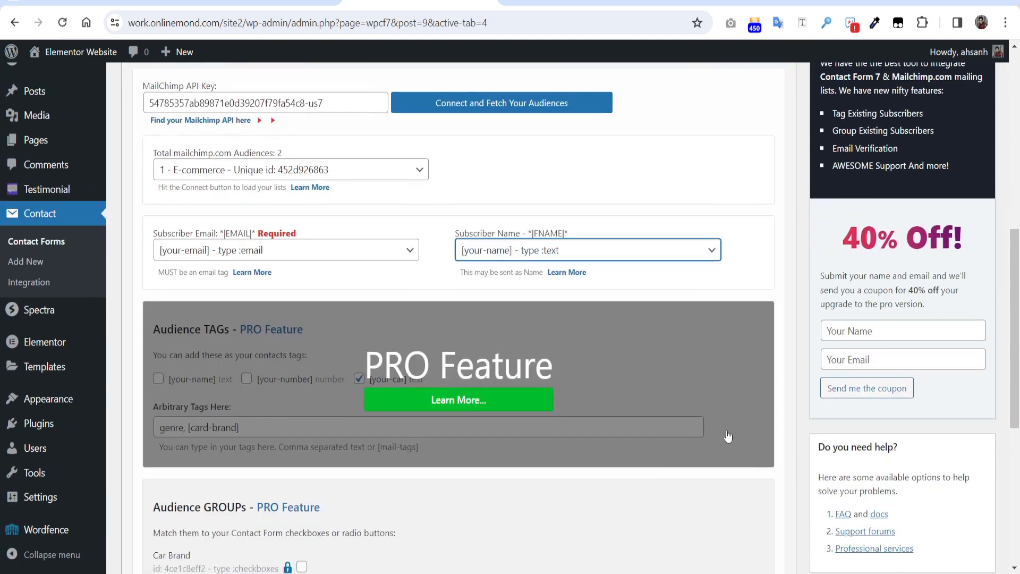
pyautogui.scroll(-7, 728, 441)
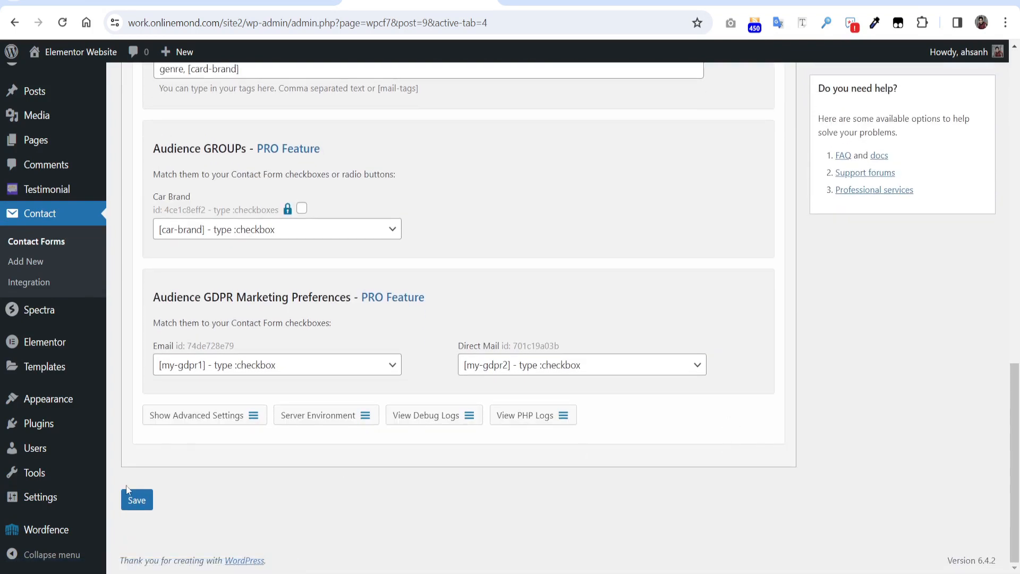
pyautogui.click(137, 500)
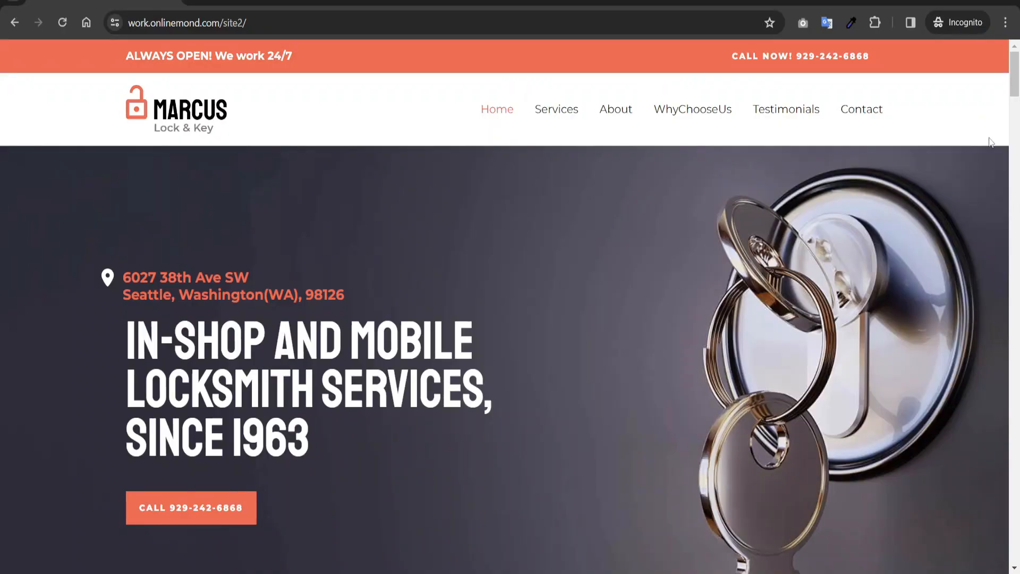
# Go to the site's Contact form and enter the sender's name and e-mail address
pyautogui.click(871, 115)
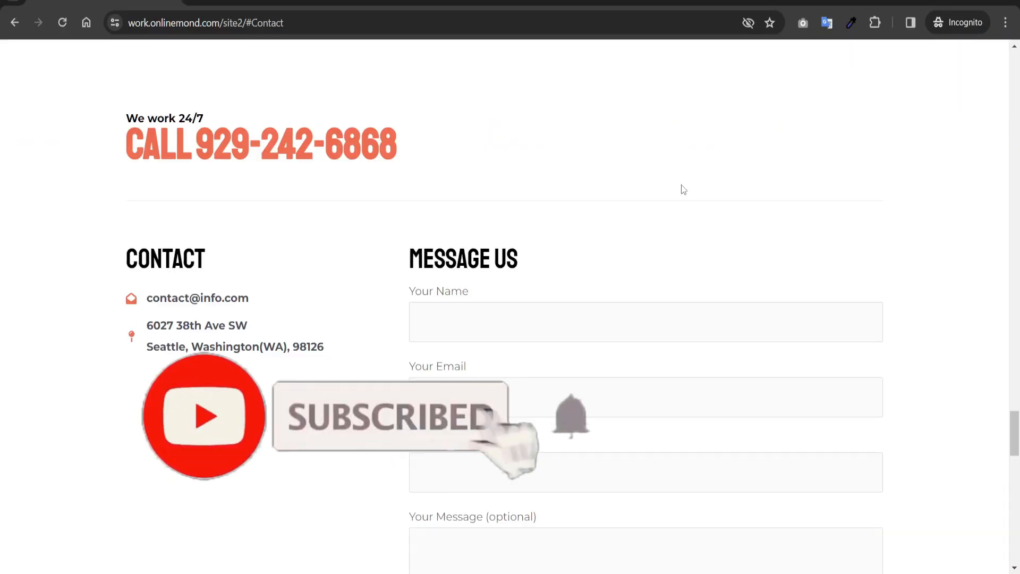
pyautogui.click(531, 307)
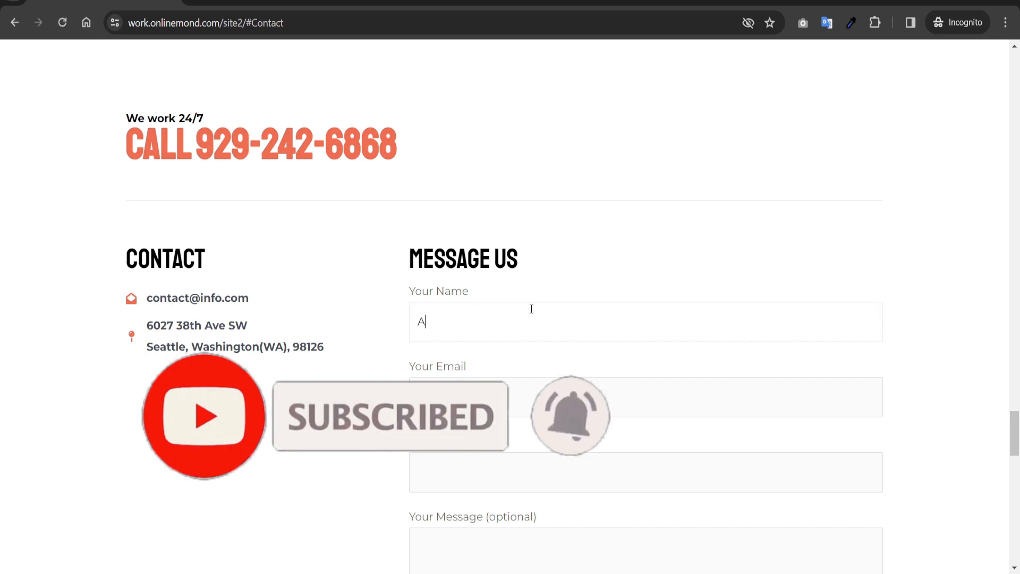
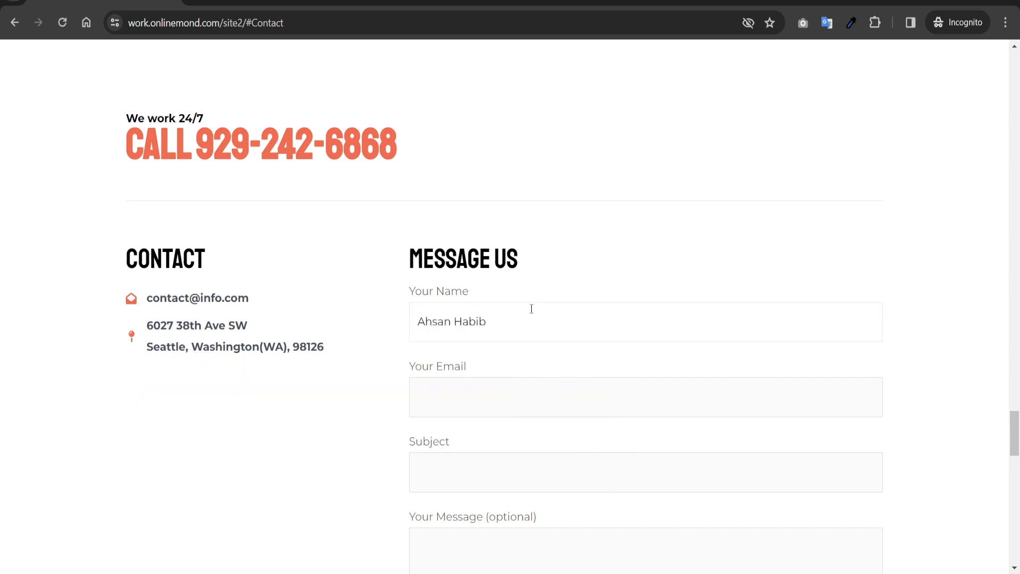
pyautogui.scroll(-1, 504, 319)
pyautogui.click(448, 328)
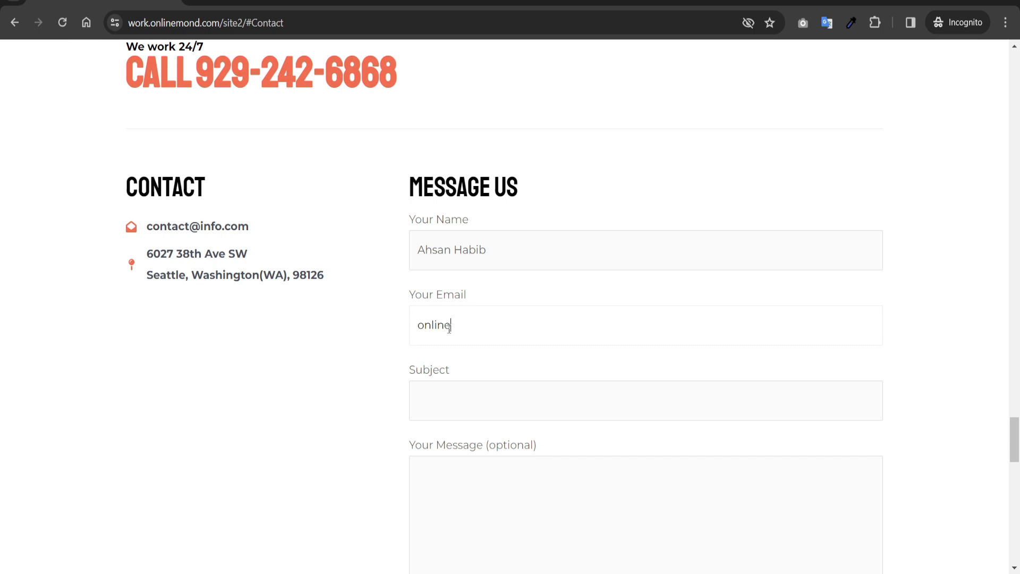
# Fill Subject and Message with 'test' and submit the form
pyautogui.click(483, 398)
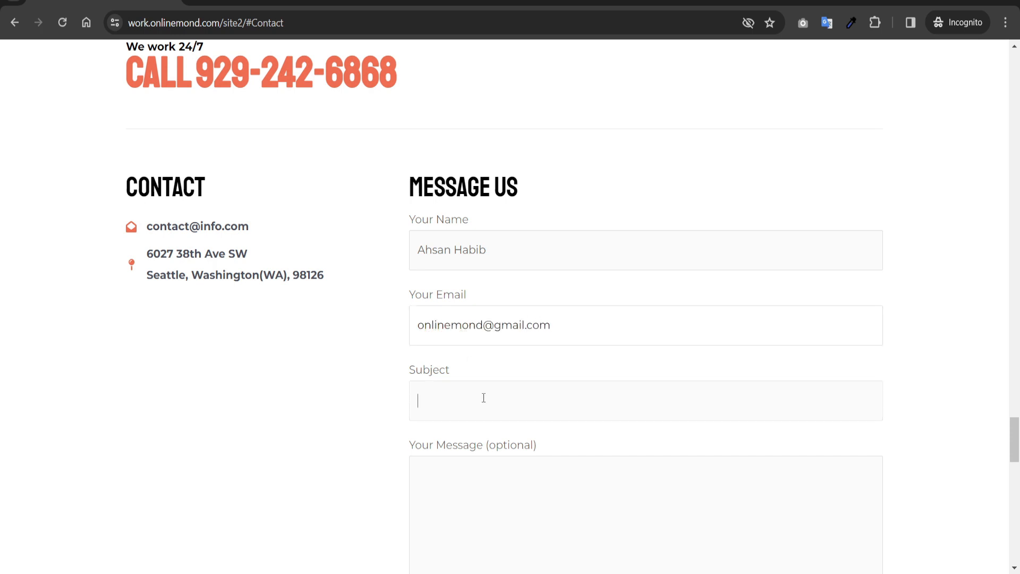
pyautogui.write('test')
pyautogui.doubleClick(431, 400)
pyautogui.hotkey('ctrl', 'c')
pyautogui.click(441, 483)
pyautogui.hotkey('ctrl', 'v')
pyautogui.scroll(-5, 305, 412)
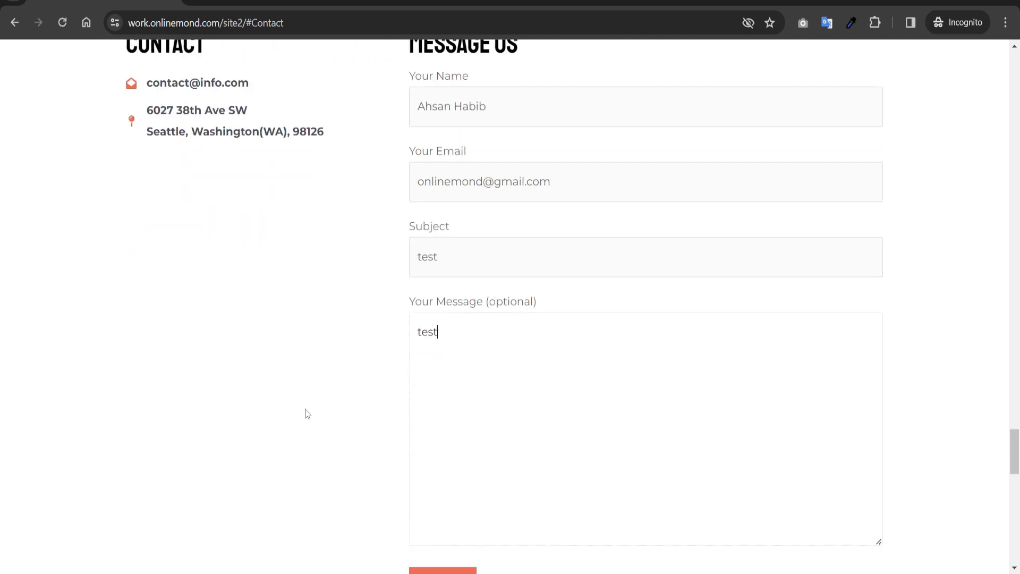
pyautogui.click(439, 445)
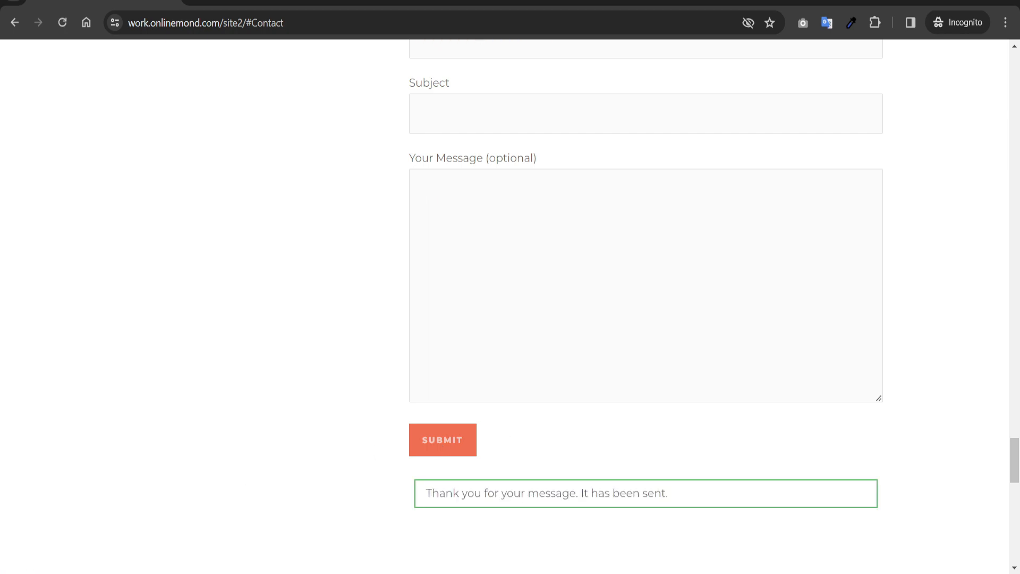
# Open the E-commerce audience's All contacts list in Mailchimp
pyautogui.moveTo(106, 573)
pyautogui.click(80, 523)
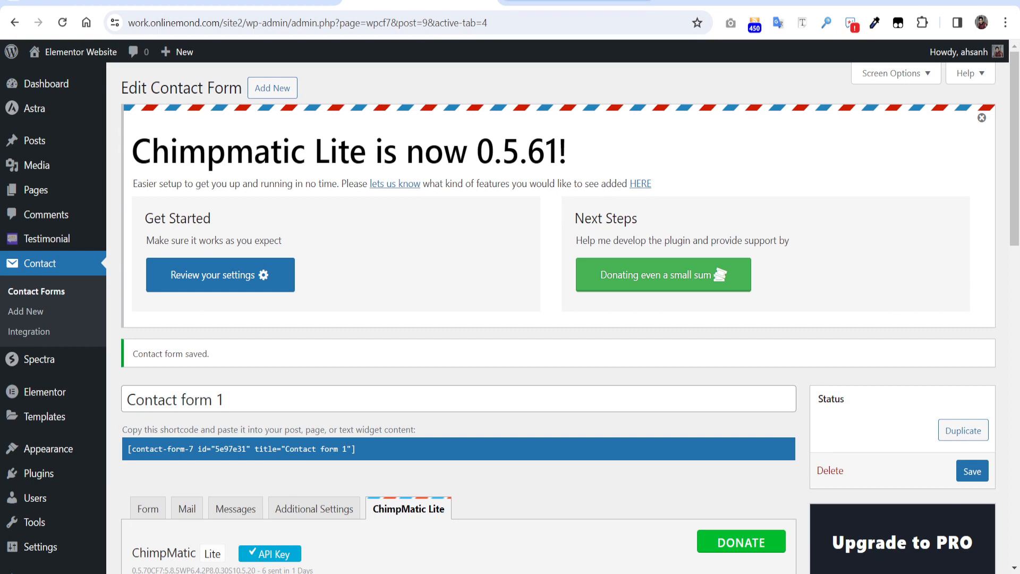
pyautogui.click(578, 1)
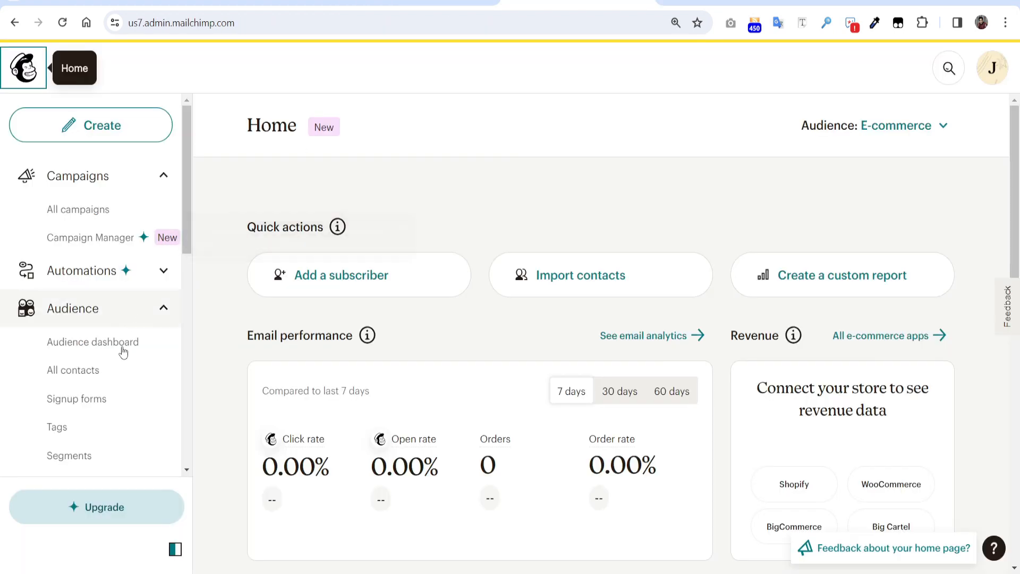
pyautogui.click(92, 375)
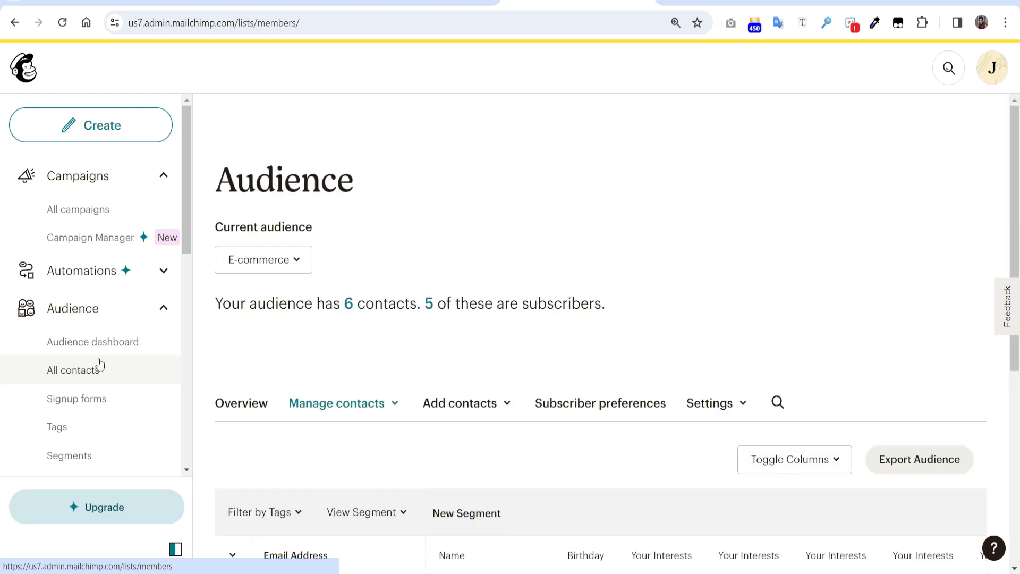
# Scroll the contacts table to check the new contact's Source is API - Contact form 7
pyautogui.scroll(-3, 825, 296)
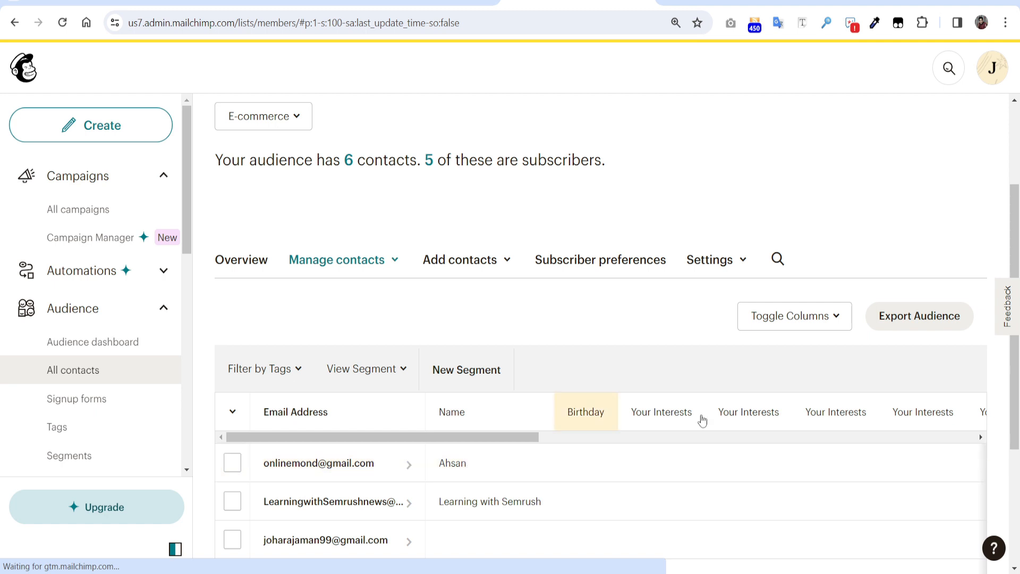
pyautogui.scroll(-1, 556, 416)
pyautogui.moveTo(495, 369); pyautogui.dragTo(813, 337)
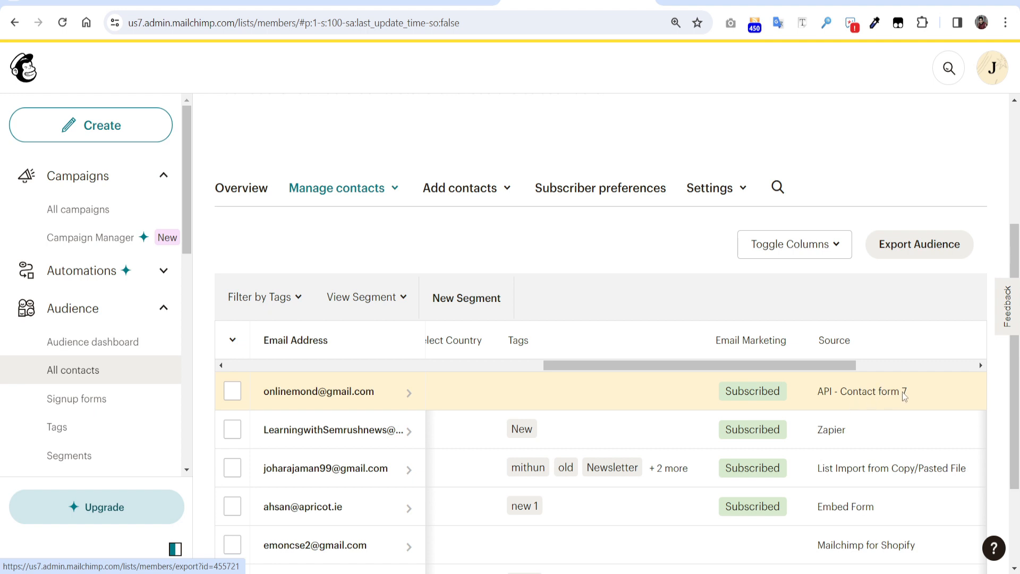
pyautogui.moveTo(628, 364); pyautogui.dragTo(443, 365)
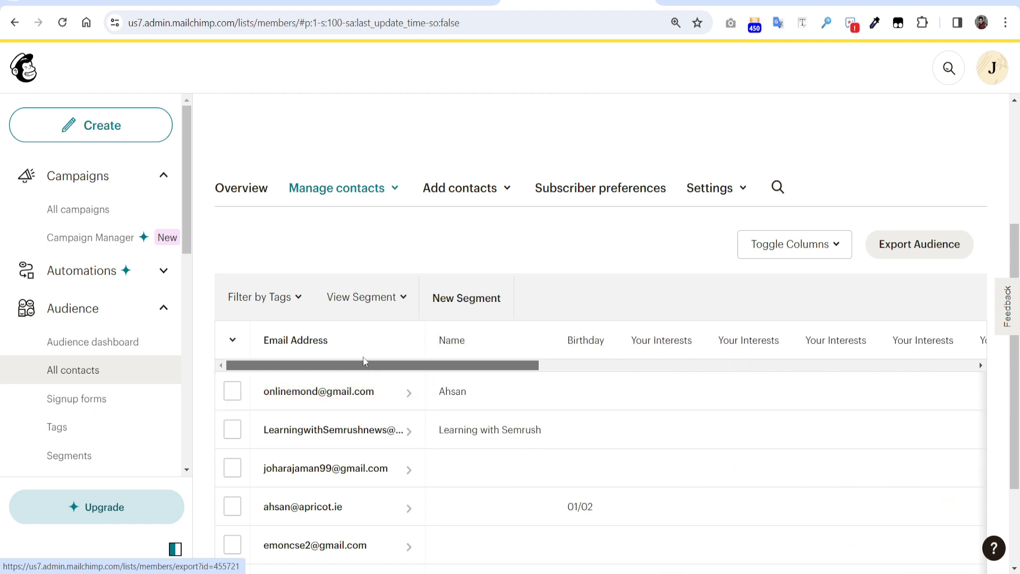
pyautogui.scroll(3, 581, 133)
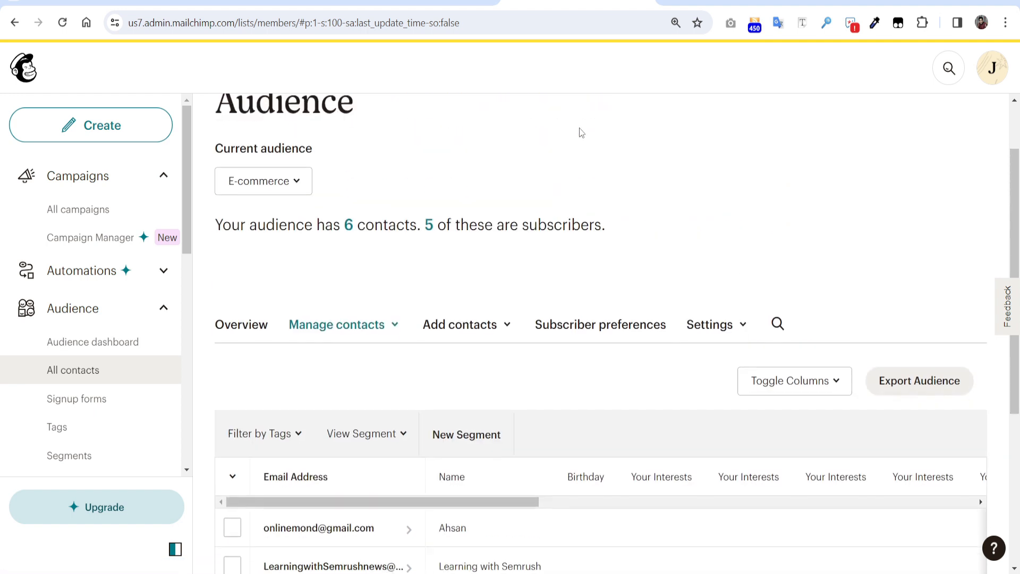